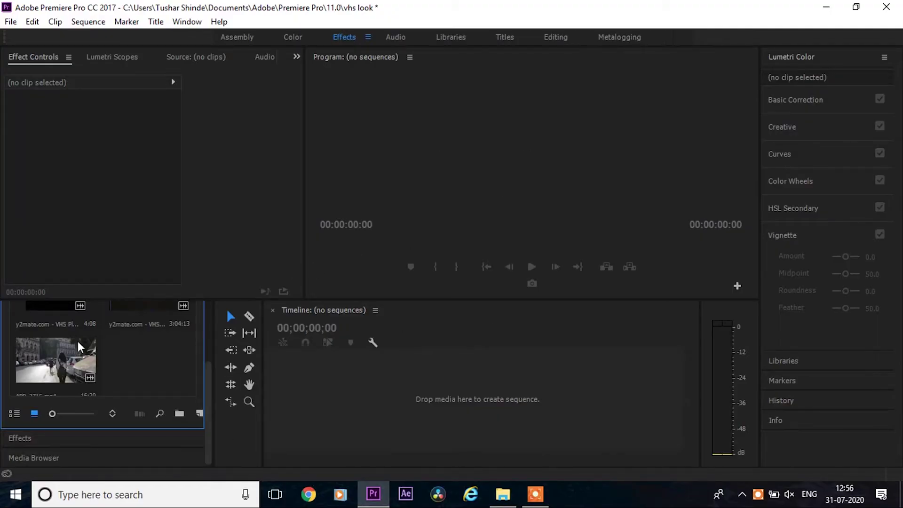
Drop APP_2715.mp4 onto the empty timeline to create the APP_2715 sequence
{"action": "left_click_drag", "start_coordinate": [43, 356], "coordinate": [96, 374]}
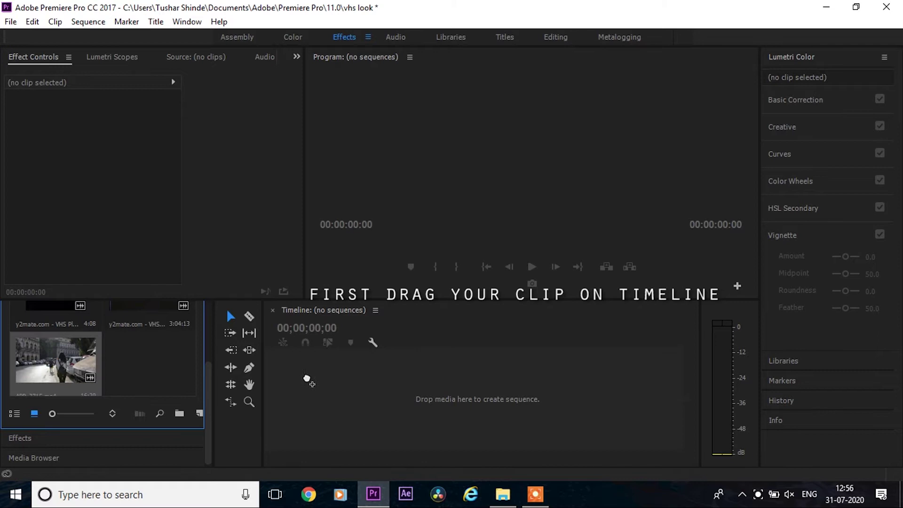
{"action": "left_click_drag", "start_coordinate": [309, 381], "coordinate": [310, 383]}
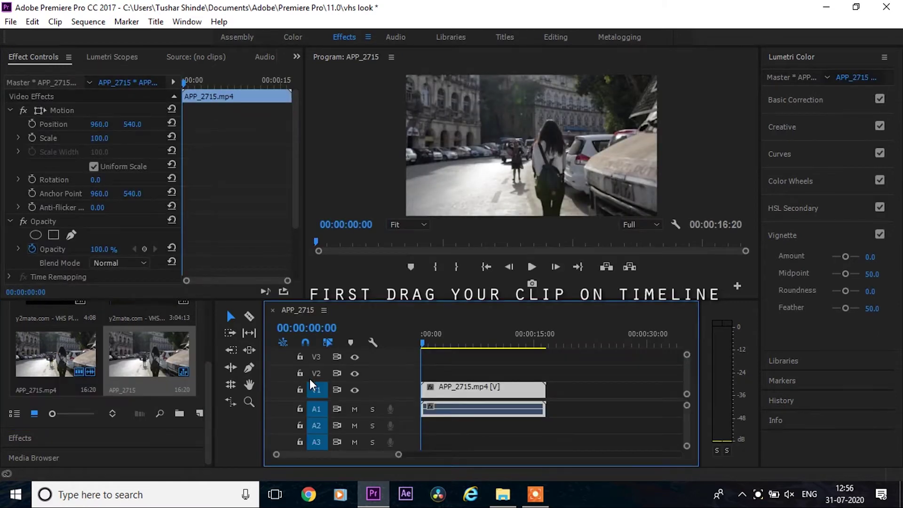
Preview the street clip and change its Opacity blend mode from Normal to Linear Dodge (Add)
{"action": "left_click", "coordinate": [464, 298]}
{"action": "mouse_move", "coordinate": [425, 341]}
{"action": "left_mouse_down"}
{"action": "mouse_move", "coordinate": [474, 343]}
{"action": "mouse_move", "coordinate": [464, 339]}
{"action": "left_mouse_up"}
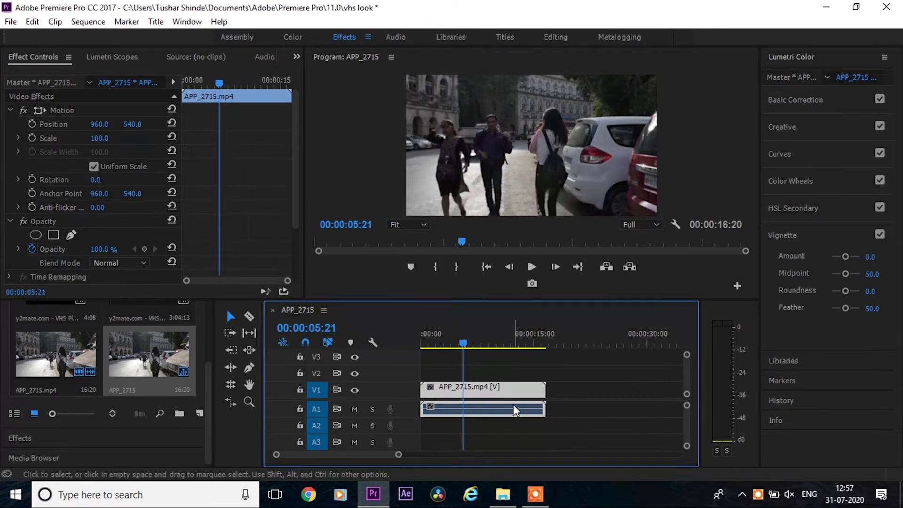
{"action": "left_click_drag", "start_coordinate": [296, 179], "coordinate": [297, 224]}
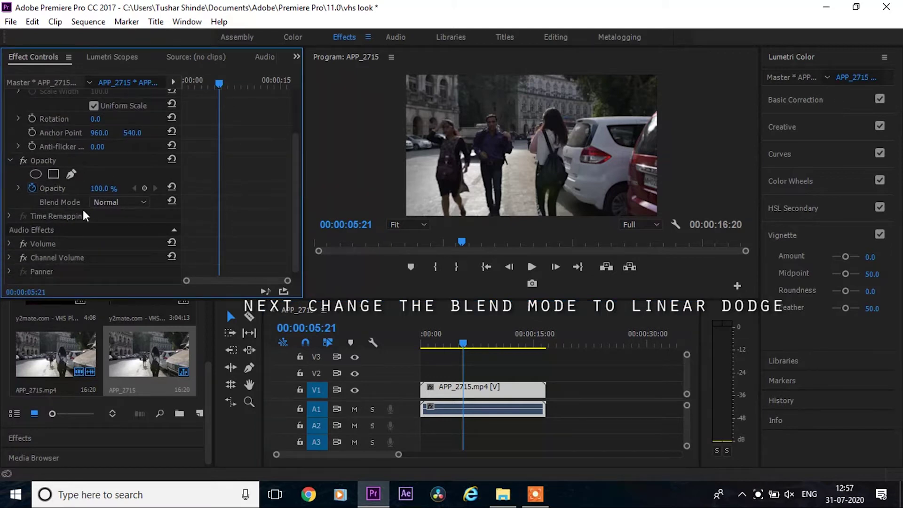
{"action": "left_click", "coordinate": [136, 202]}
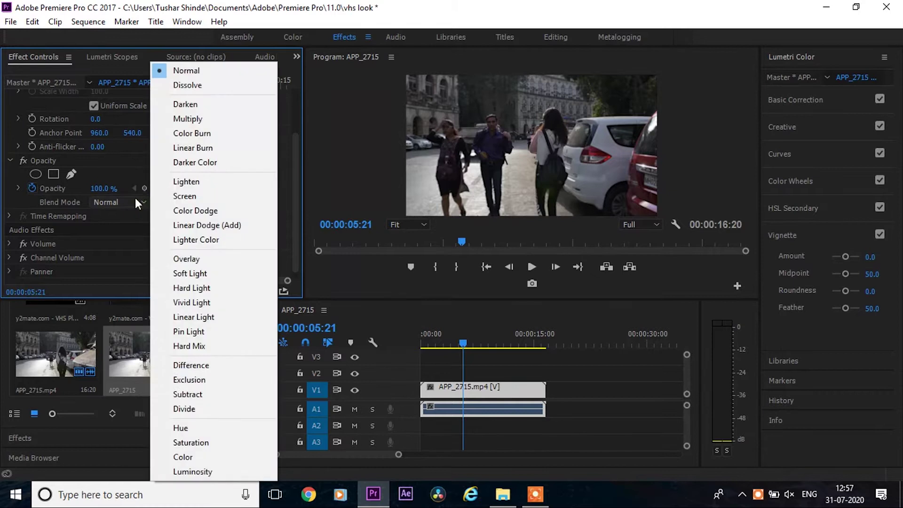
{"action": "left_click", "coordinate": [184, 226]}
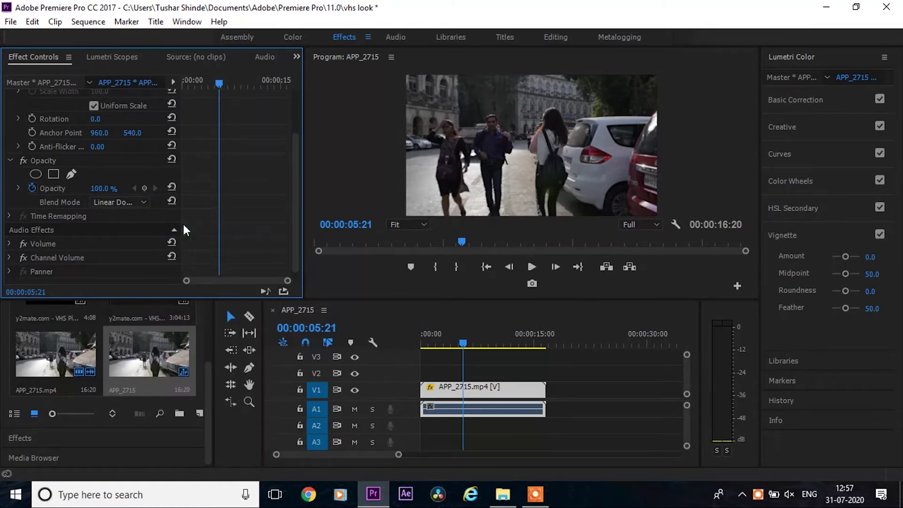
Search effects for 'rg', apply Color Balance (RGB) to the V1 clip, and copy it up to V2
{"action": "scroll", "coordinate": [207, 394], "scroll_direction": "down", "scroll_amount": 1}
{"action": "left_click", "coordinate": [109, 434]}
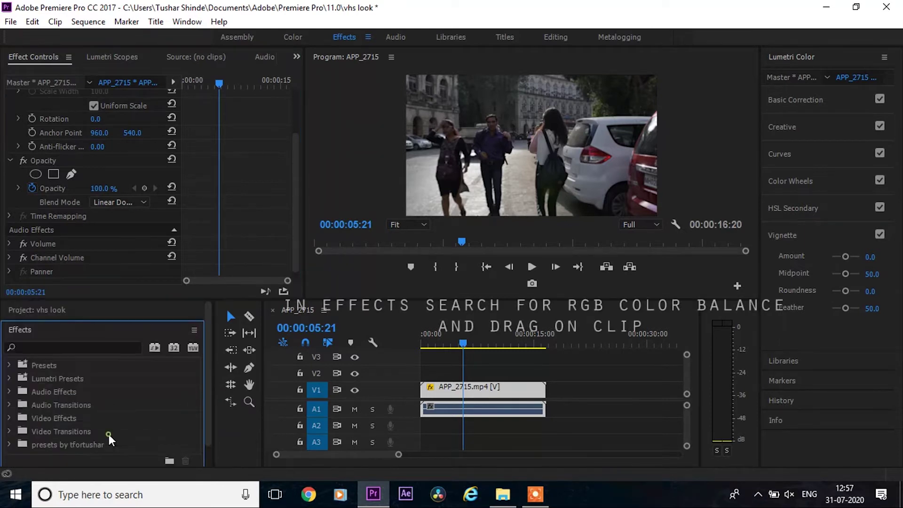
{"action": "left_click", "coordinate": [55, 345]}
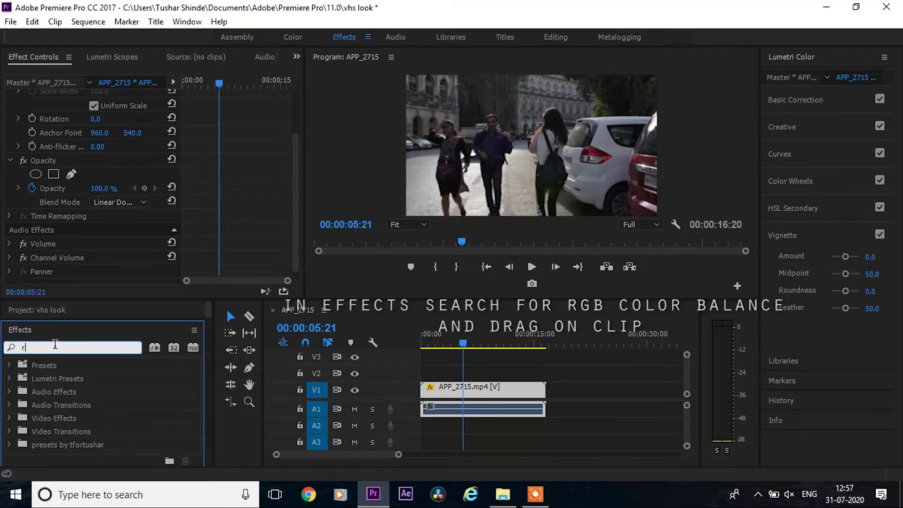
{"action": "type", "text": "rgb"}
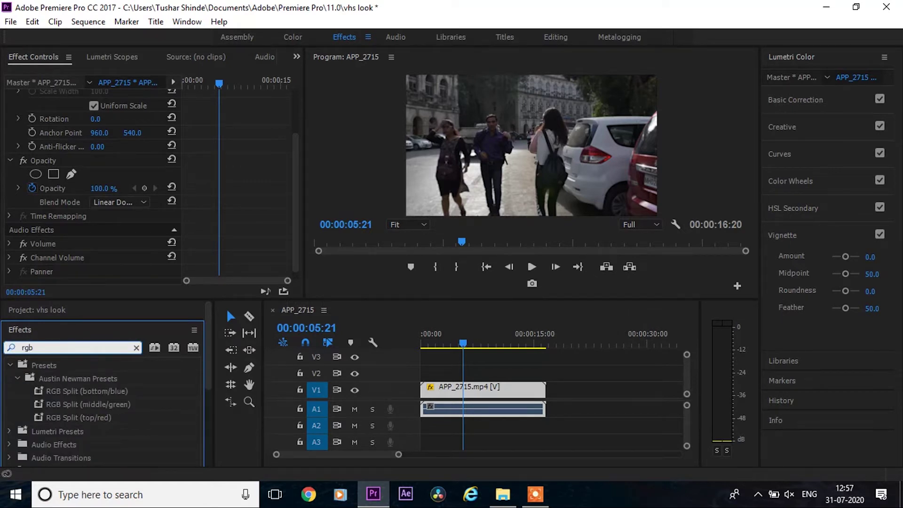
{"action": "scroll", "coordinate": [71, 404], "scroll_direction": "down", "scroll_amount": 2}
{"action": "scroll", "coordinate": [73, 404], "scroll_direction": "down", "scroll_amount": 1}
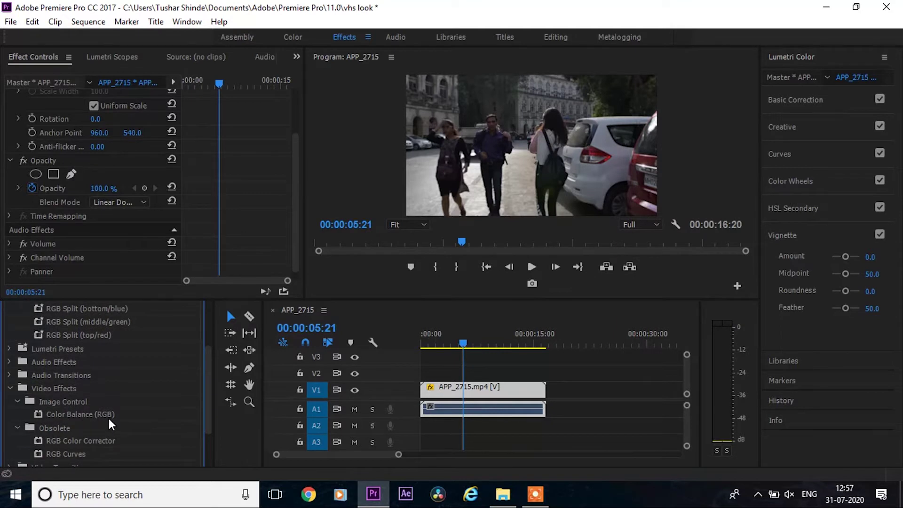
{"action": "left_click_drag", "start_coordinate": [93, 413], "coordinate": [477, 392]}
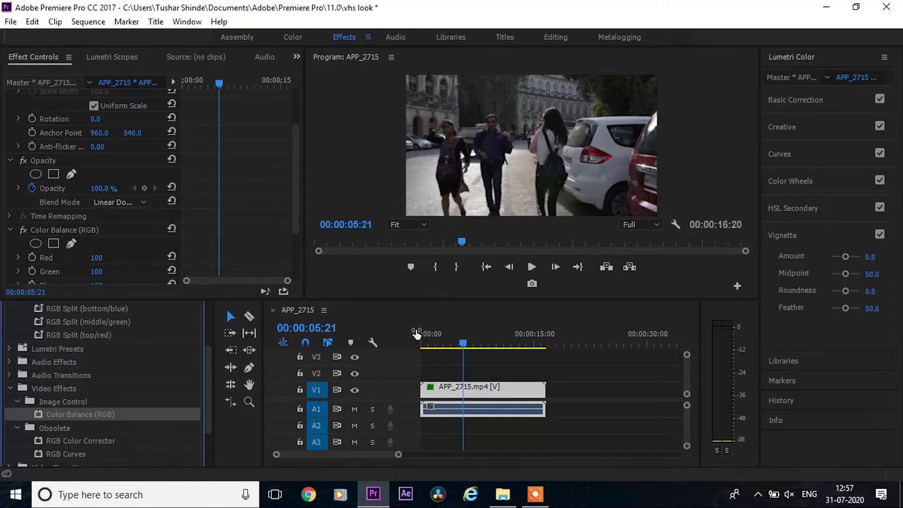
{"action": "left_click", "coordinate": [492, 384]}
{"action": "left_click_drag", "start_coordinate": [492, 385], "coordinate": [493, 358]}
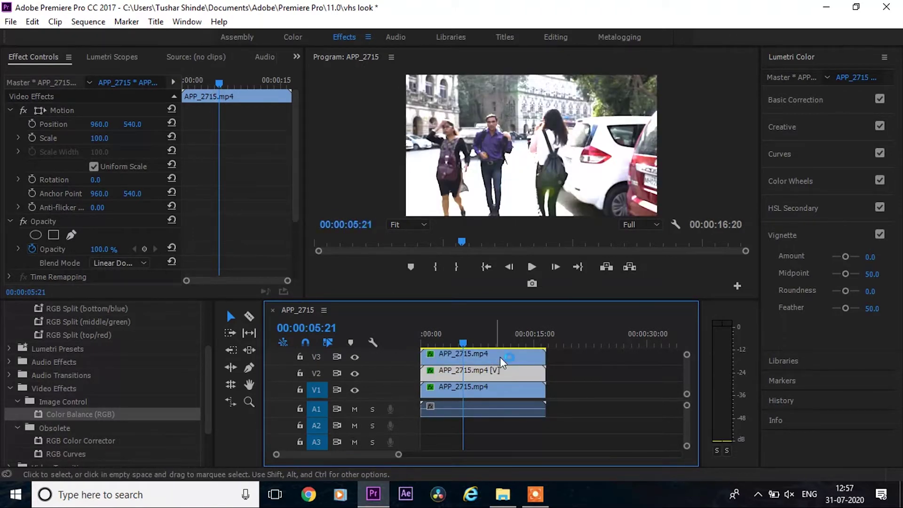
Make the V3 copy red-only by setting its Color Balance Green and Blue to 0
{"action": "left_click_drag", "start_coordinate": [684, 384], "coordinate": [686, 382]}
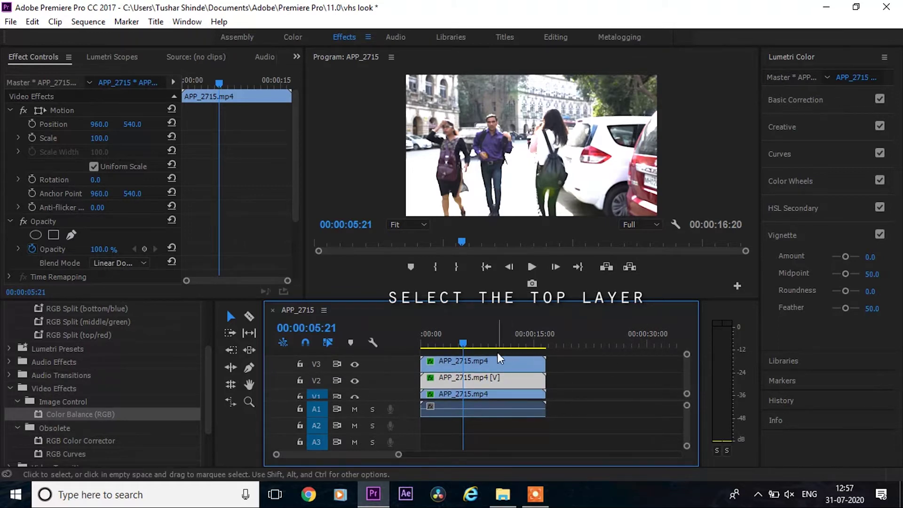
{"action": "left_click", "coordinate": [503, 364]}
{"action": "left_click_drag", "start_coordinate": [462, 343], "coordinate": [462, 343]}
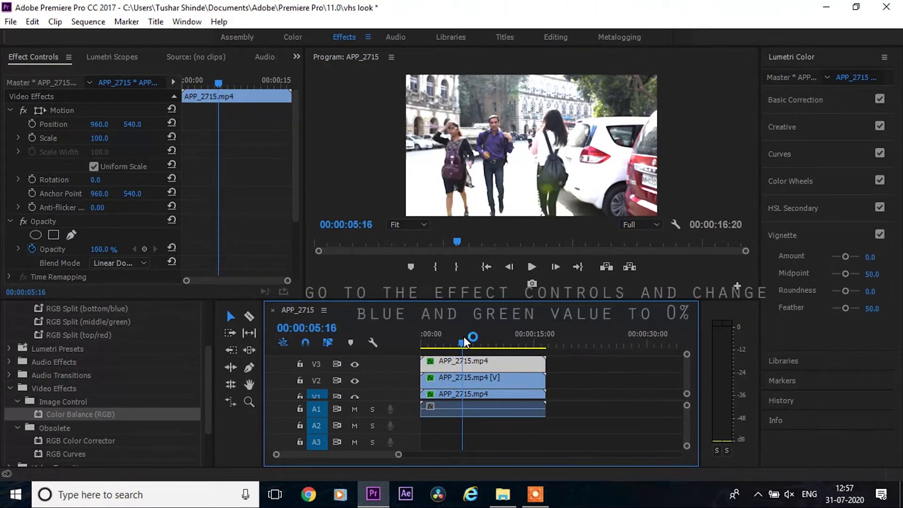
{"action": "left_click_drag", "start_coordinate": [295, 170], "coordinate": [309, 229]}
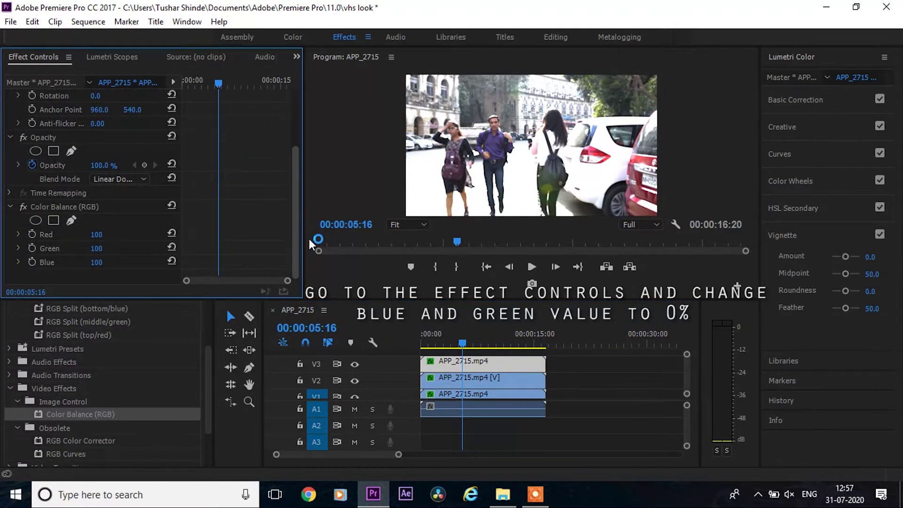
{"action": "left_click_drag", "start_coordinate": [104, 248], "coordinate": [107, 251]}
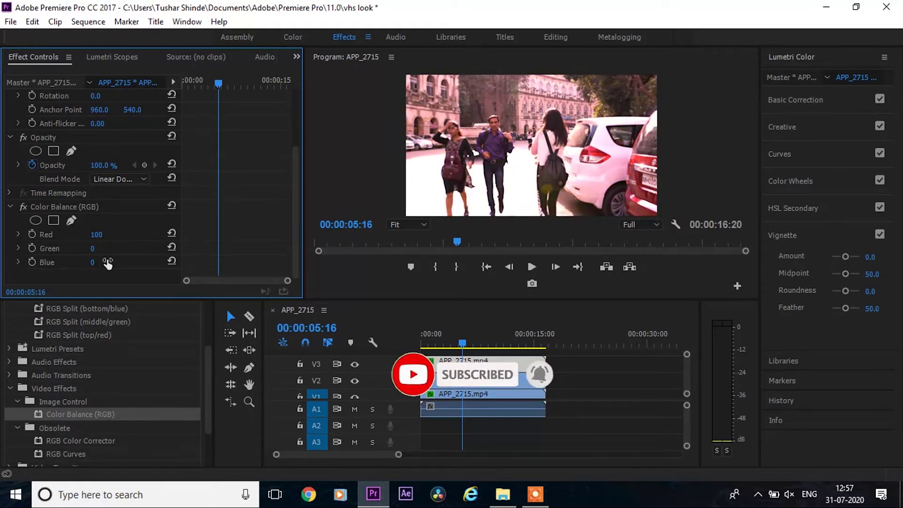
Make the V2 copy green-only by setting its Color Balance Red and Blue to 0
{"action": "left_click", "coordinate": [484, 382]}
{"action": "scroll", "coordinate": [291, 158], "scroll_direction": "down", "scroll_amount": 3}
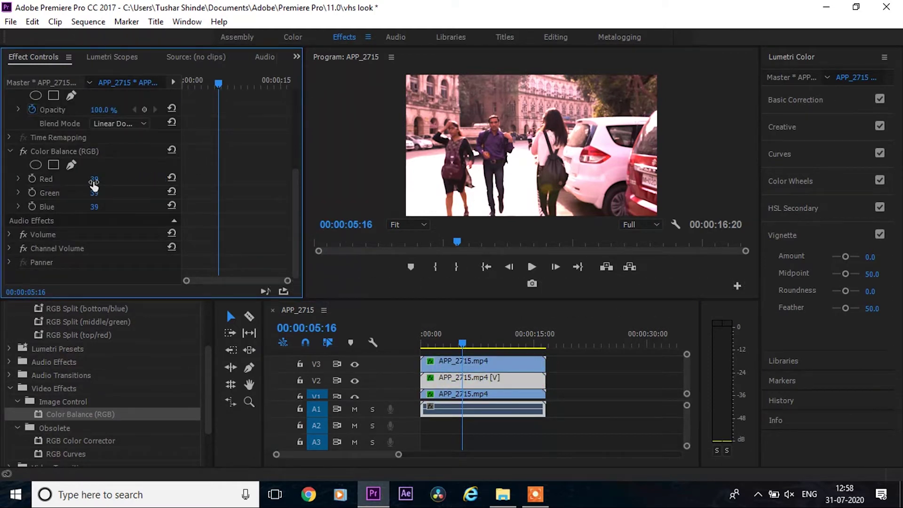
{"action": "left_click_drag", "start_coordinate": [94, 179], "coordinate": [75, 178]}
{"action": "left_click_drag", "start_coordinate": [106, 208], "coordinate": [101, 204]}
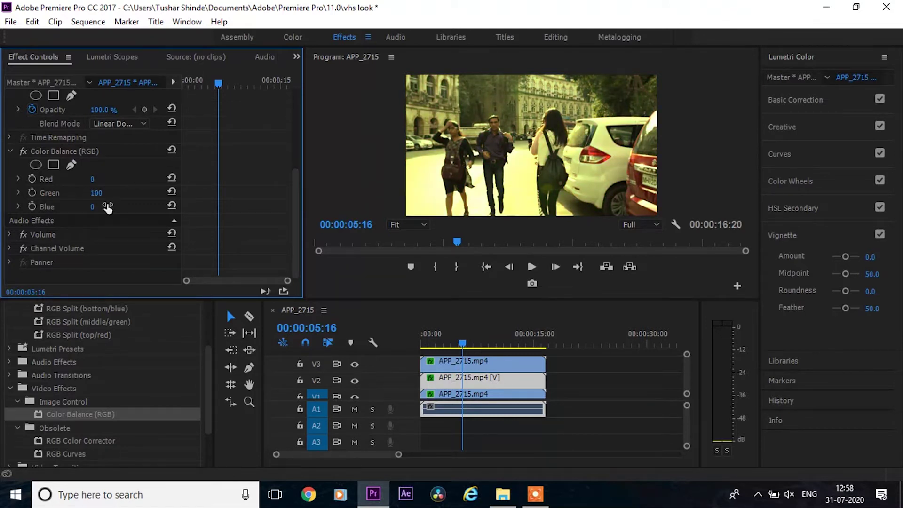
Set the V1 copy's Color Balance to Red 0, Green 0, Blue 100 and preview the split
{"action": "left_click", "coordinate": [454, 397]}
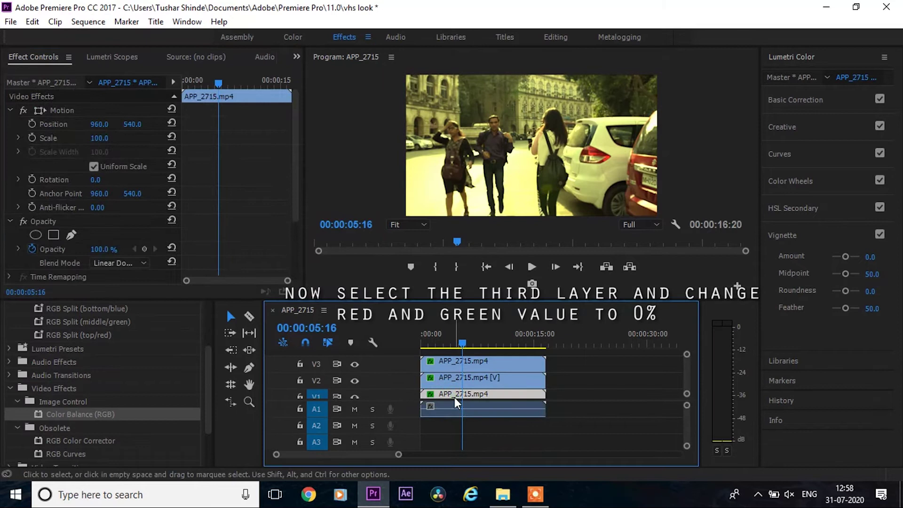
{"action": "left_click_drag", "start_coordinate": [297, 207], "coordinate": [295, 252]}
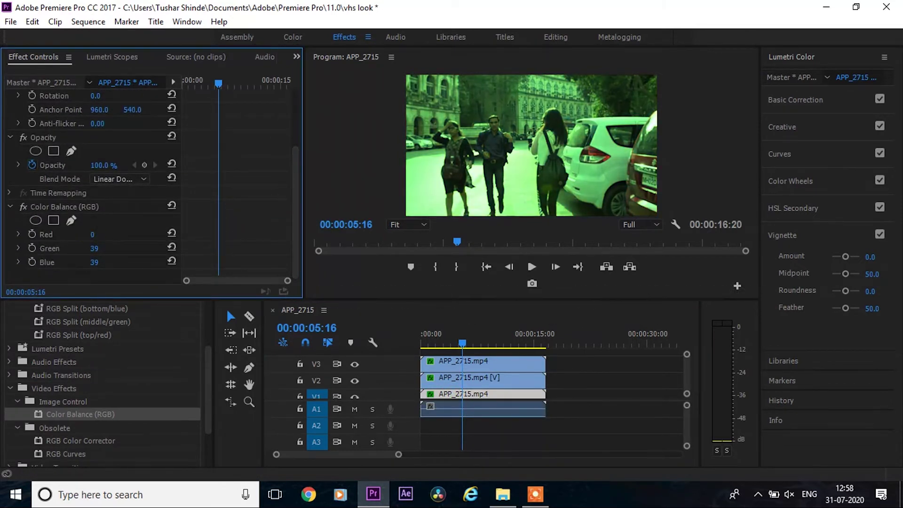
{"action": "left_click_drag", "start_coordinate": [105, 250], "coordinate": [84, 249]}
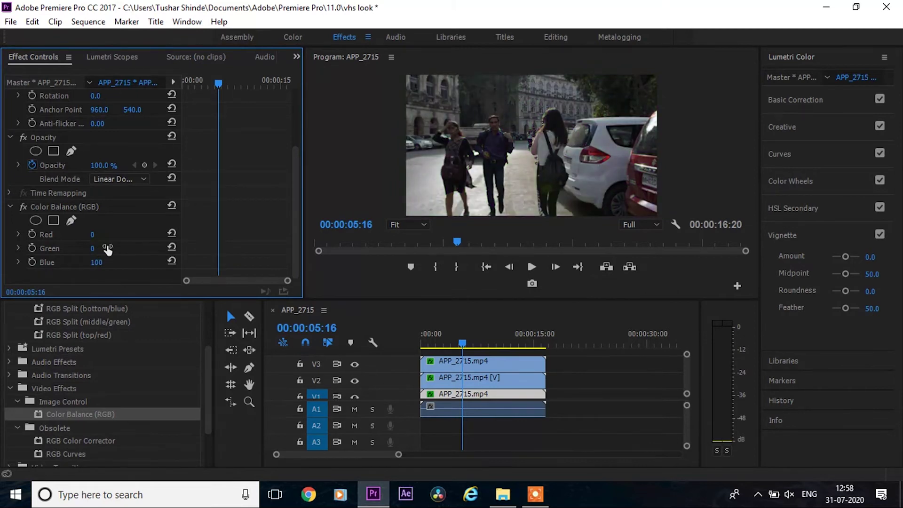
{"action": "mouse_move", "coordinate": [462, 342]}
{"action": "left_mouse_down"}
{"action": "mouse_move", "coordinate": [512, 343]}
{"action": "mouse_move", "coordinate": [480, 342]}
{"action": "left_mouse_up"}
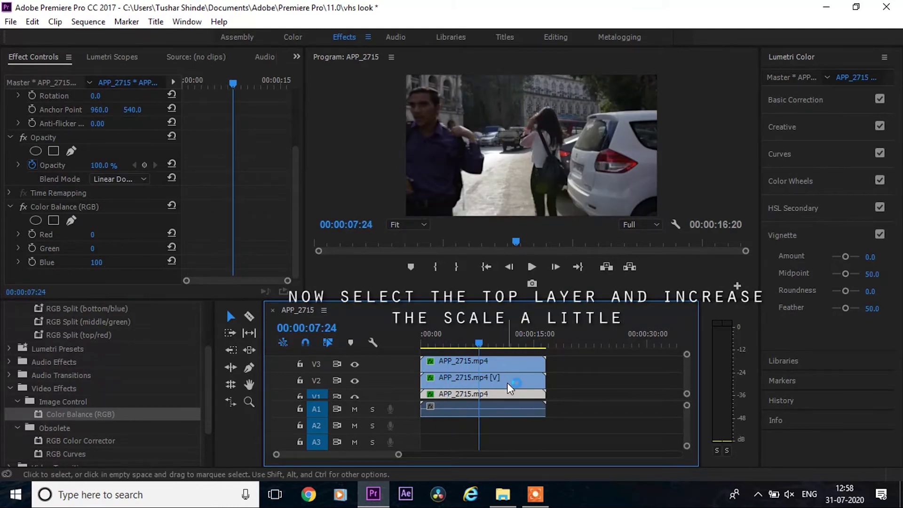
Raise the V3 copy's Motion Scale from 100 to 105
{"action": "left_click", "coordinate": [499, 365]}
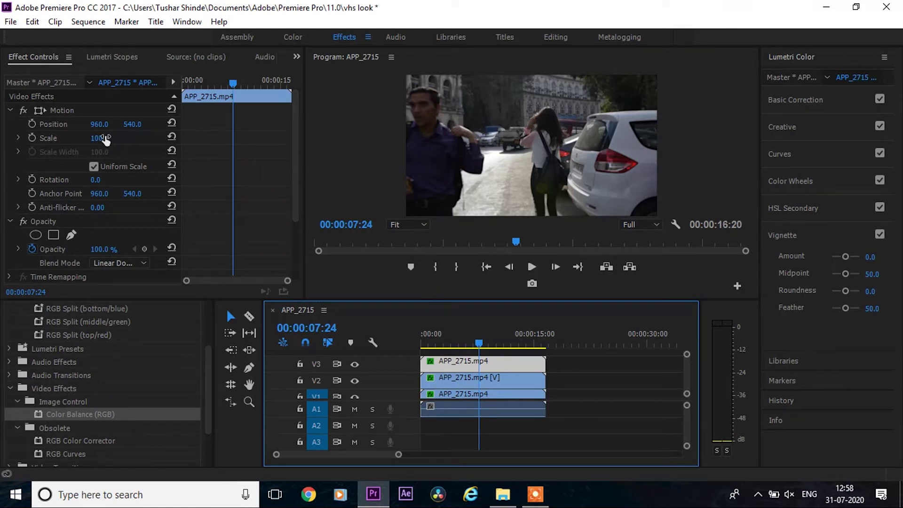
{"action": "left_click", "coordinate": [99, 137]}
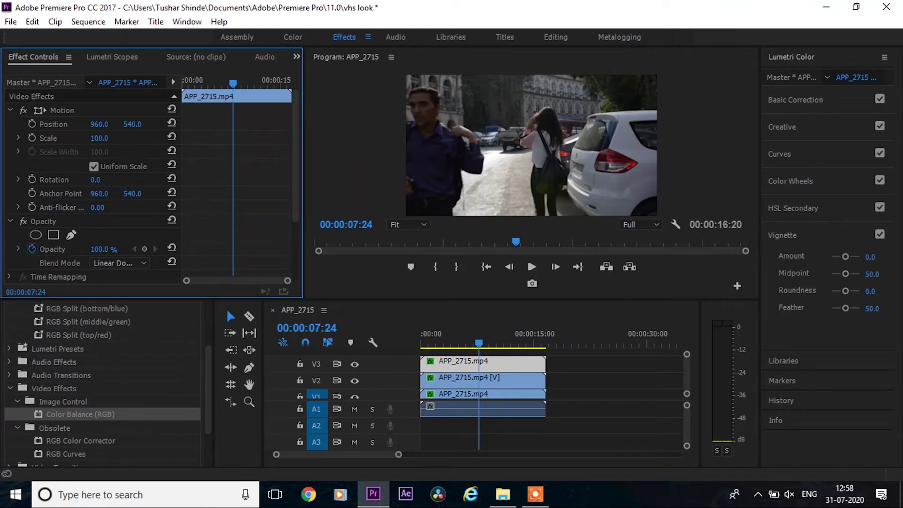
{"action": "key", "text": "Return"}
{"action": "left_click_drag", "start_coordinate": [100, 138], "coordinate": [115, 138]}
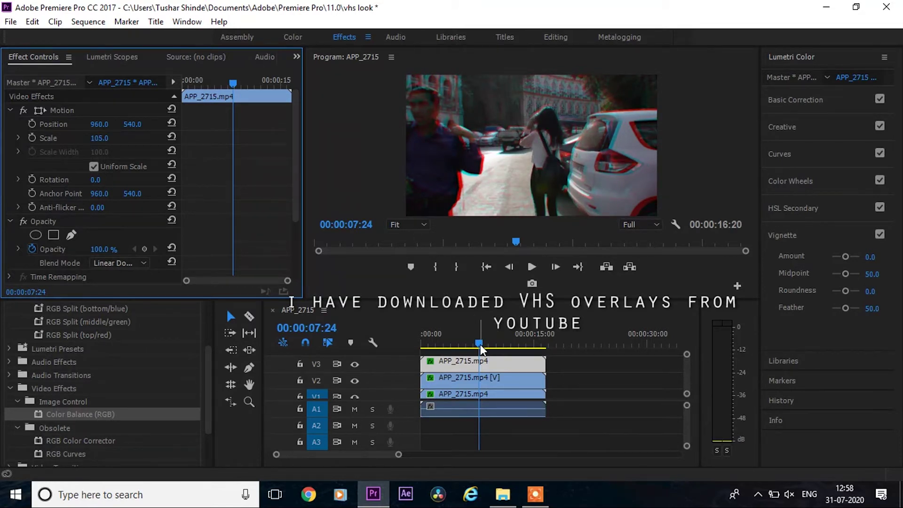
Preview the RGB split, then show the vhs look bin with the VHS overlay clips
{"action": "left_click", "coordinate": [497, 348]}
{"action": "mouse_move", "coordinate": [512, 360]}
{"action": "left_mouse_down"}
{"action": "mouse_move", "coordinate": [474, 356]}
{"action": "mouse_move", "coordinate": [487, 356]}
{"action": "left_mouse_up"}
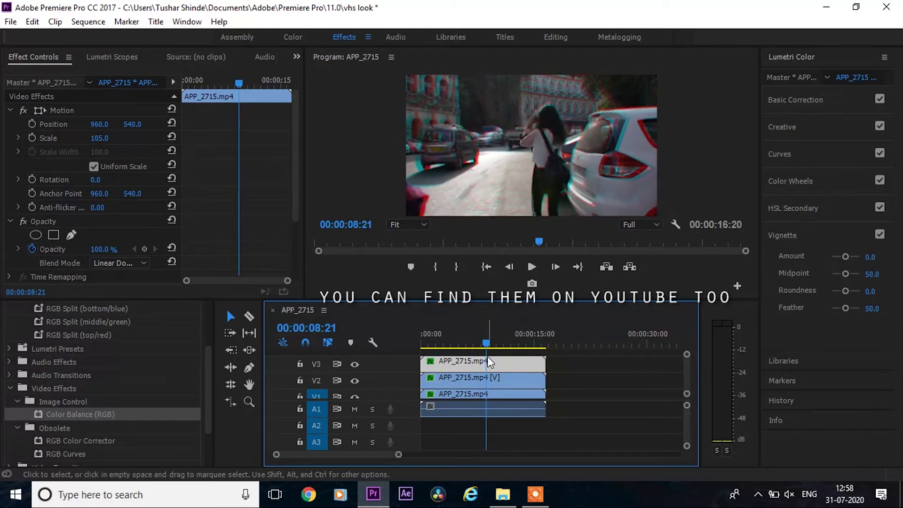
{"action": "scroll", "coordinate": [684, 373], "scroll_direction": "up", "scroll_amount": 1}
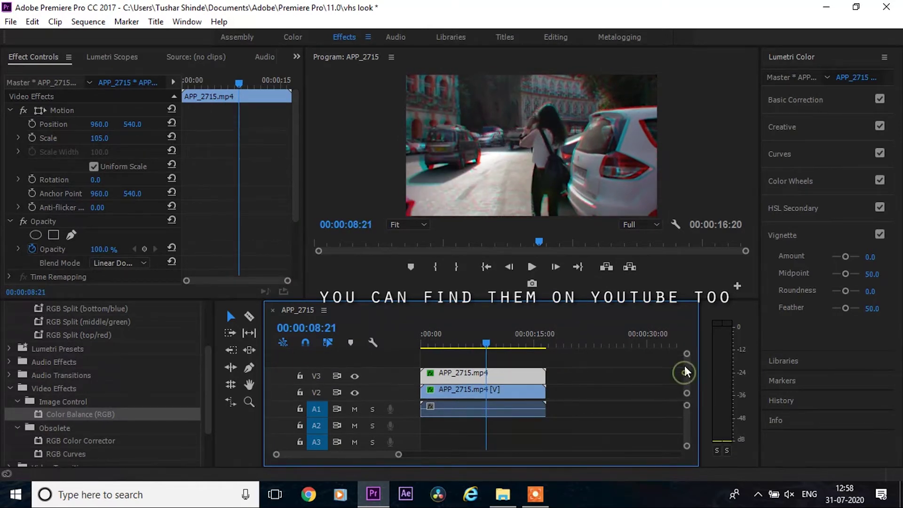
{"action": "left_click_drag", "start_coordinate": [210, 364], "coordinate": [217, 326]}
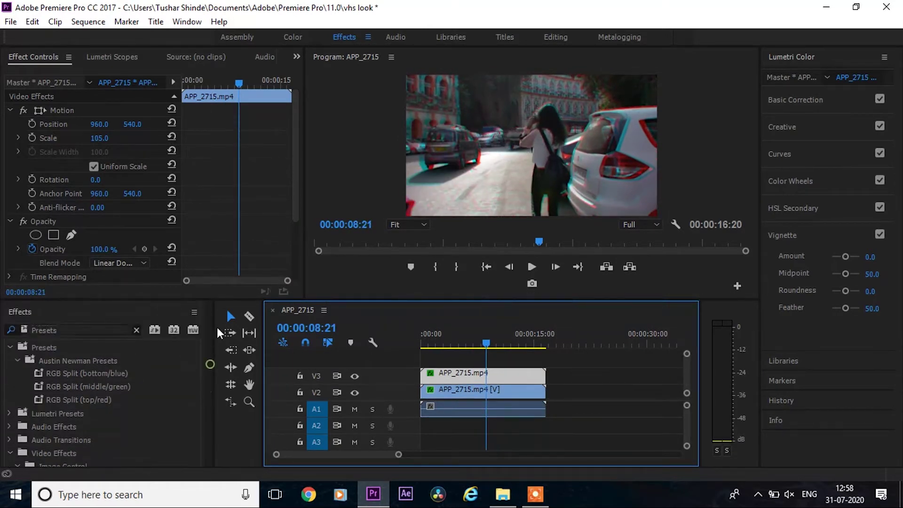
{"action": "left_click", "coordinate": [132, 308]}
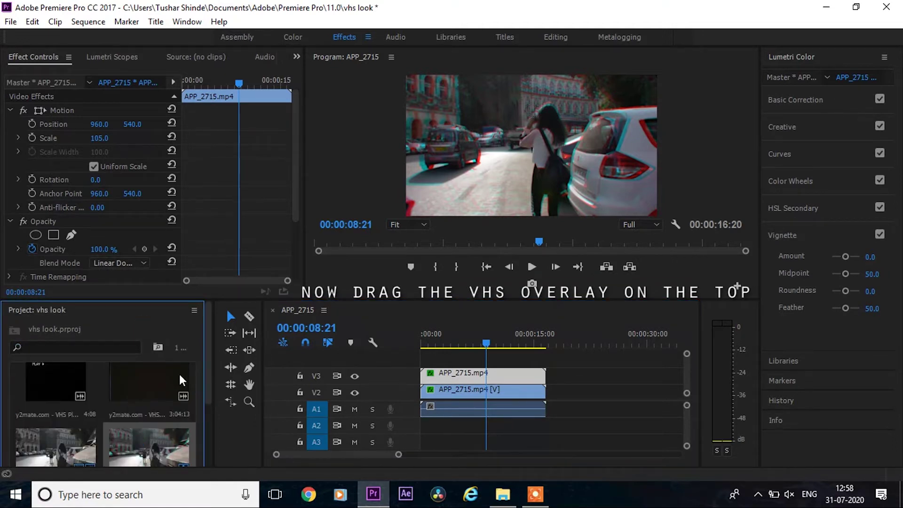
Place the y2mate.com VHS overlay on V4 and delete the part extending past the street clip
{"action": "left_click_drag", "start_coordinate": [150, 383], "coordinate": [423, 362]}
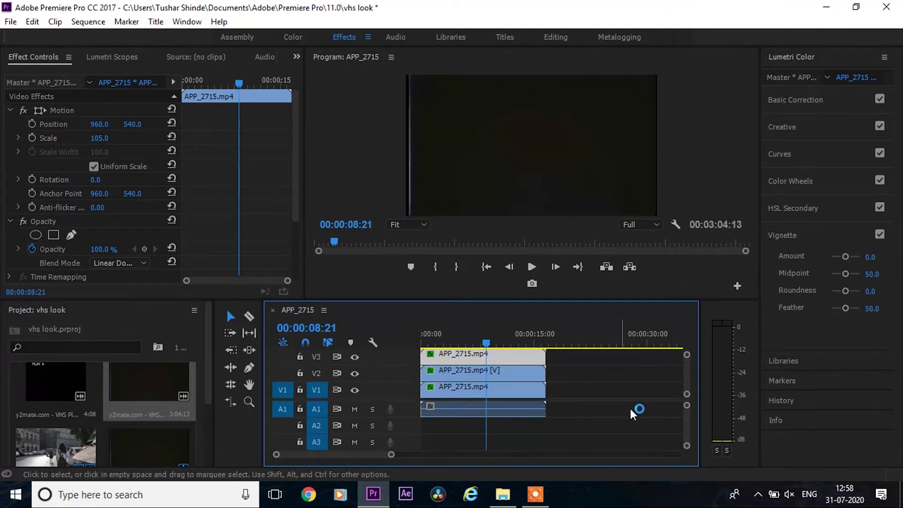
{"action": "left_click_drag", "start_coordinate": [691, 376], "coordinate": [689, 371]}
{"action": "mouse_move", "coordinate": [496, 339]}
{"action": "left_mouse_down"}
{"action": "mouse_move", "coordinate": [520, 341]}
{"action": "mouse_move", "coordinate": [513, 340]}
{"action": "left_mouse_up"}
{"action": "key", "text": "c"}
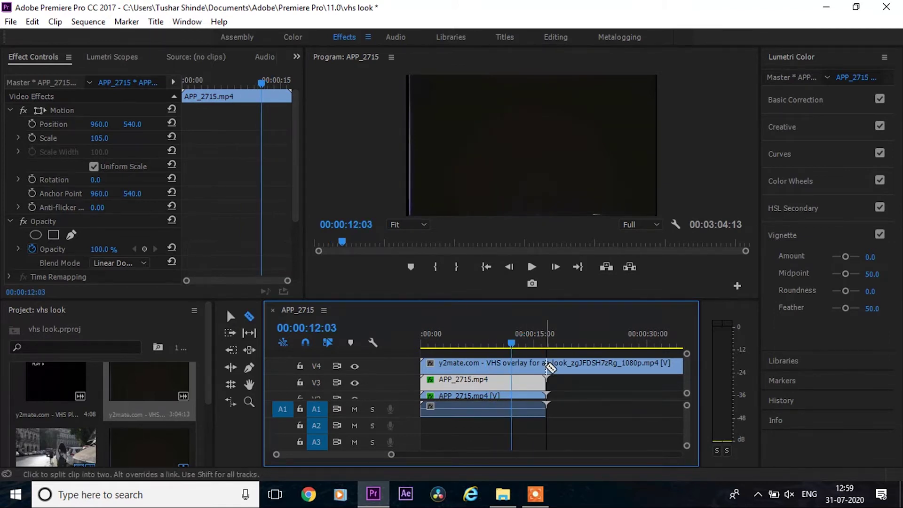
{"action": "key", "text": "v"}
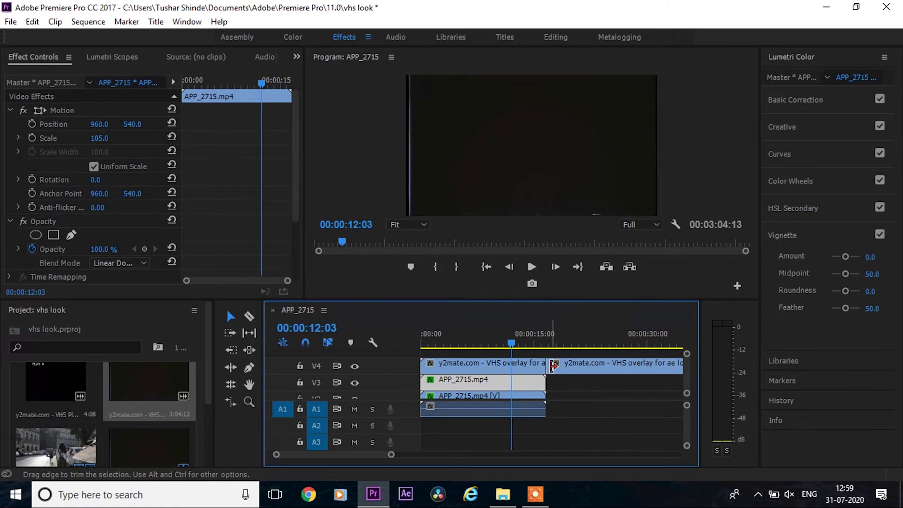
{"action": "left_click", "coordinate": [551, 366]}
{"action": "left_click", "coordinate": [574, 364]}
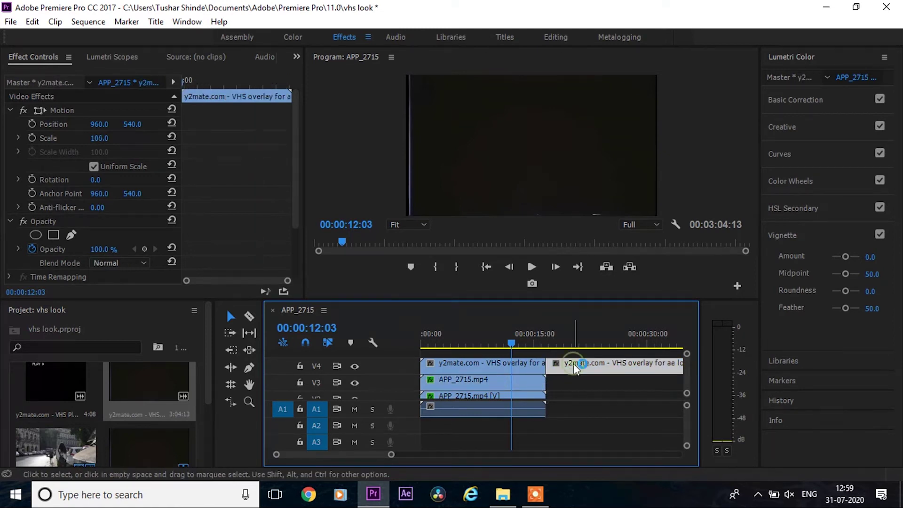
{"action": "key", "text": "Delete"}
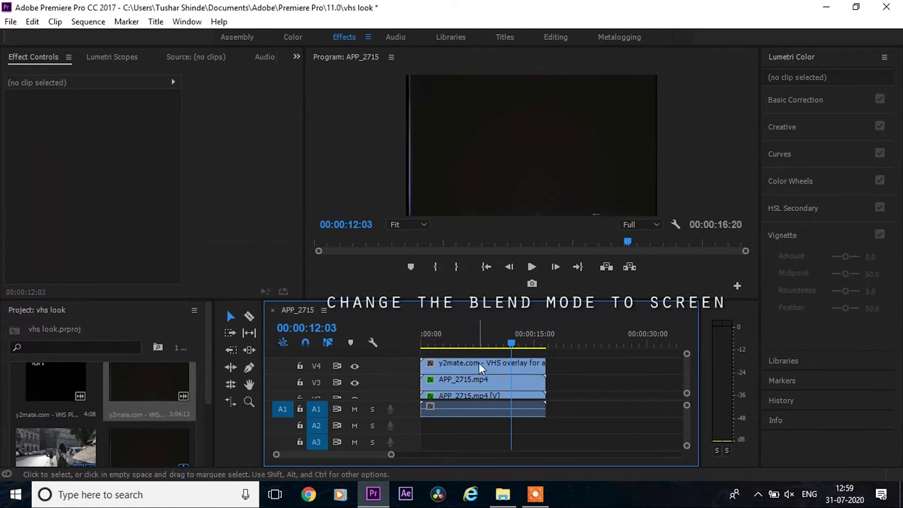
Set the V4 VHS overlay's blend mode to Screen and preview it over the footage
{"action": "left_click", "coordinate": [479, 363]}
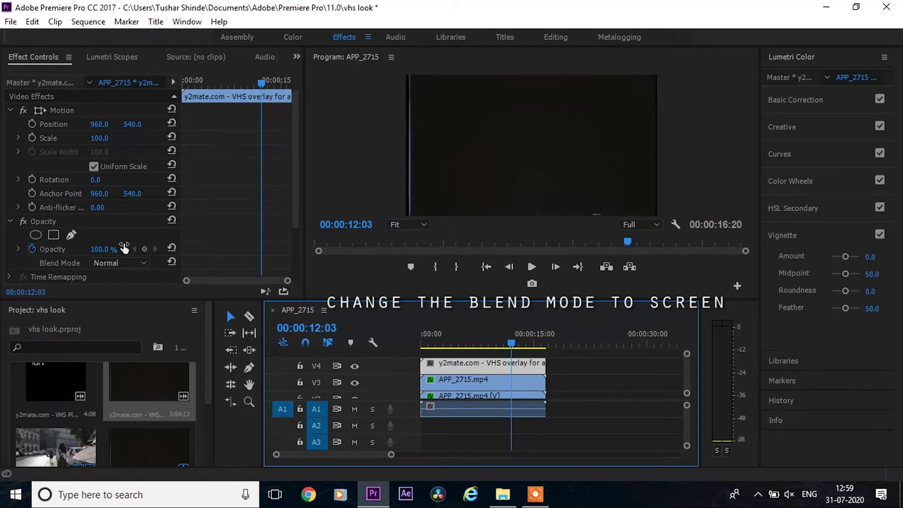
{"action": "left_click", "coordinate": [131, 262]}
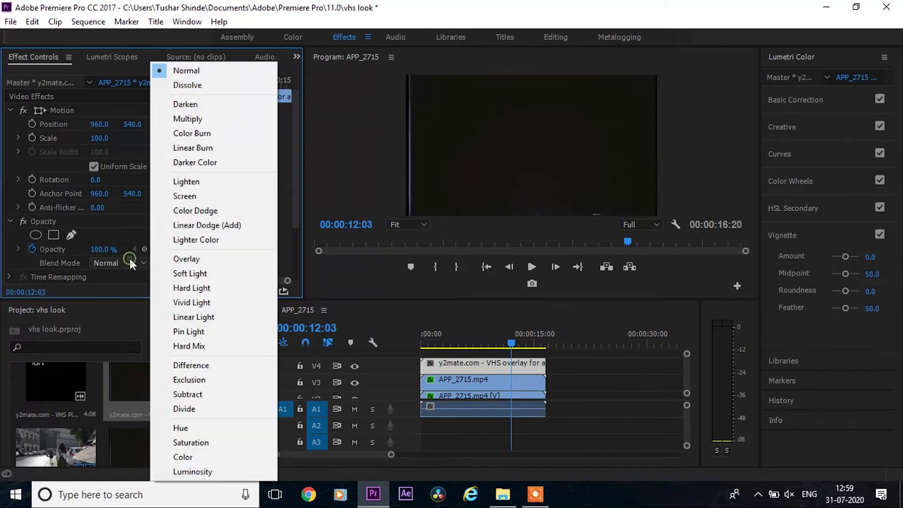
{"action": "left_click", "coordinate": [199, 196]}
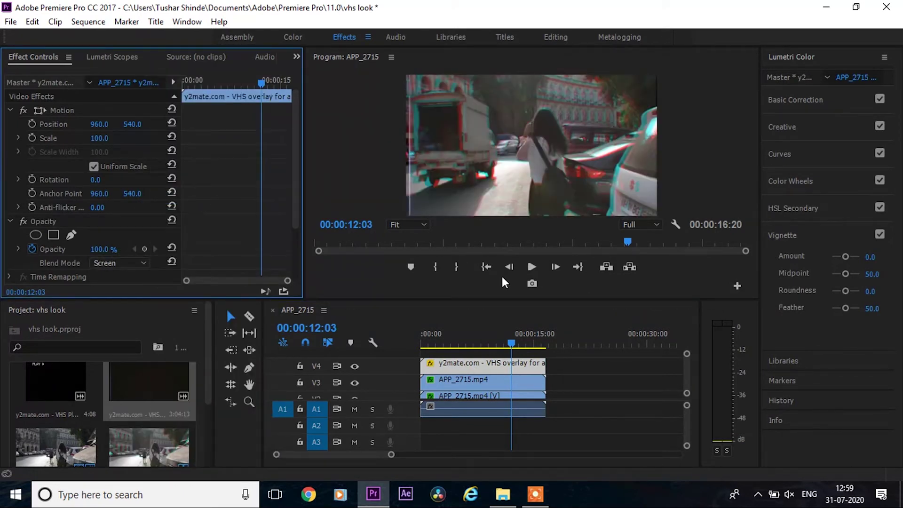
{"action": "left_click_drag", "start_coordinate": [518, 336], "coordinate": [484, 342]}
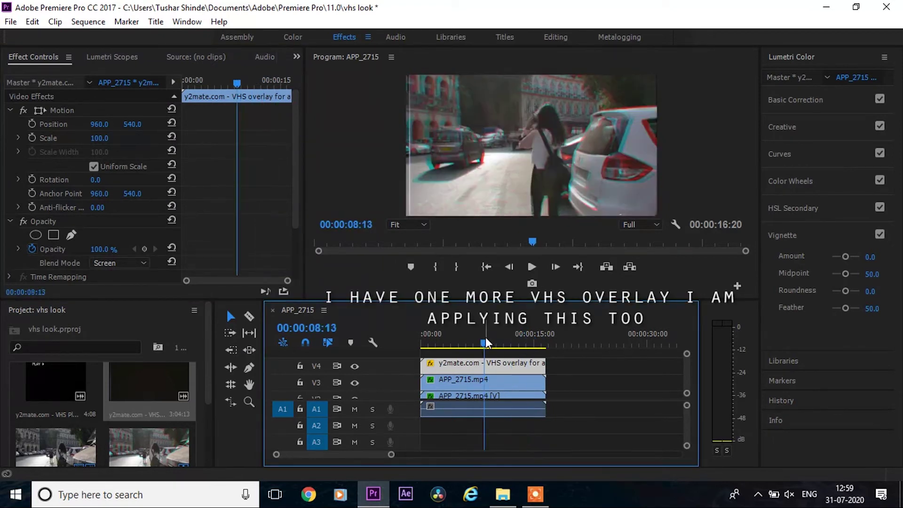
Add the VHS Play Button clip on a new V5 track
{"action": "left_click_drag", "start_coordinate": [31, 390], "coordinate": [442, 356]}
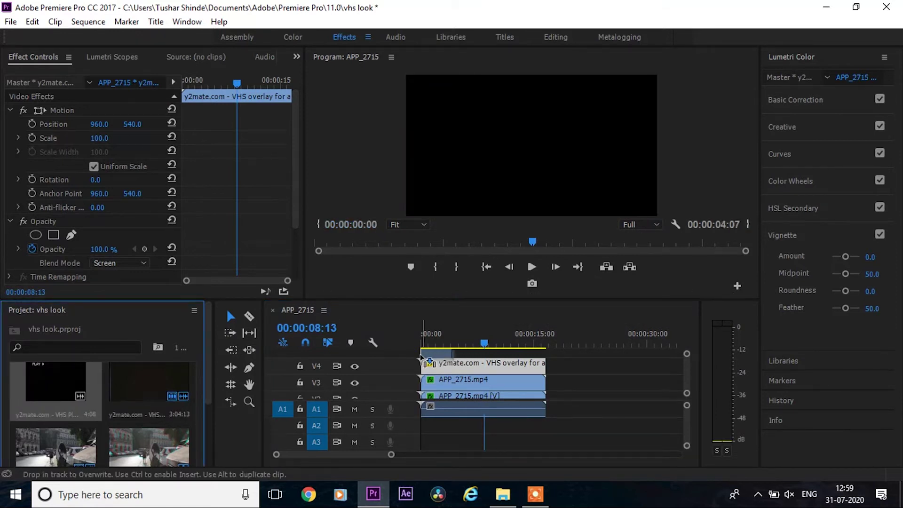
{"action": "left_click", "coordinate": [437, 342]}
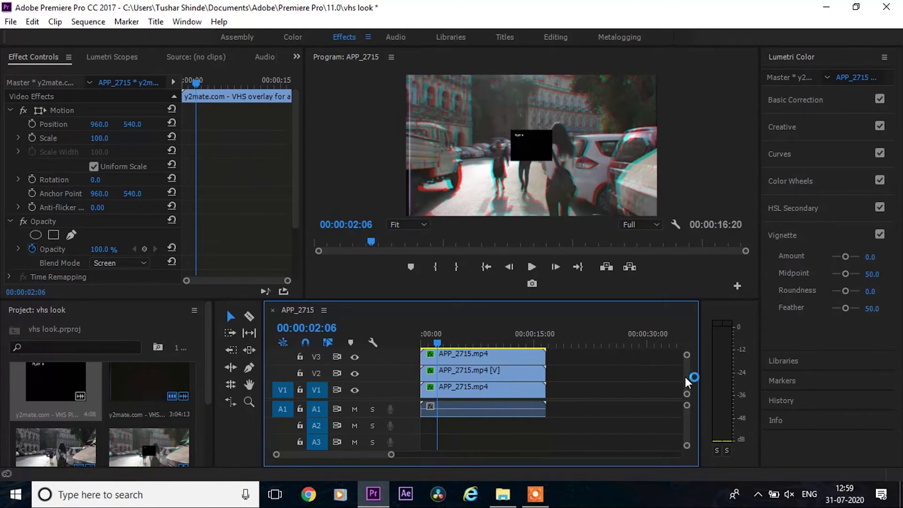
{"action": "scroll", "coordinate": [684, 371], "scroll_direction": "up", "scroll_amount": 2}
{"action": "left_click", "coordinate": [444, 369]}
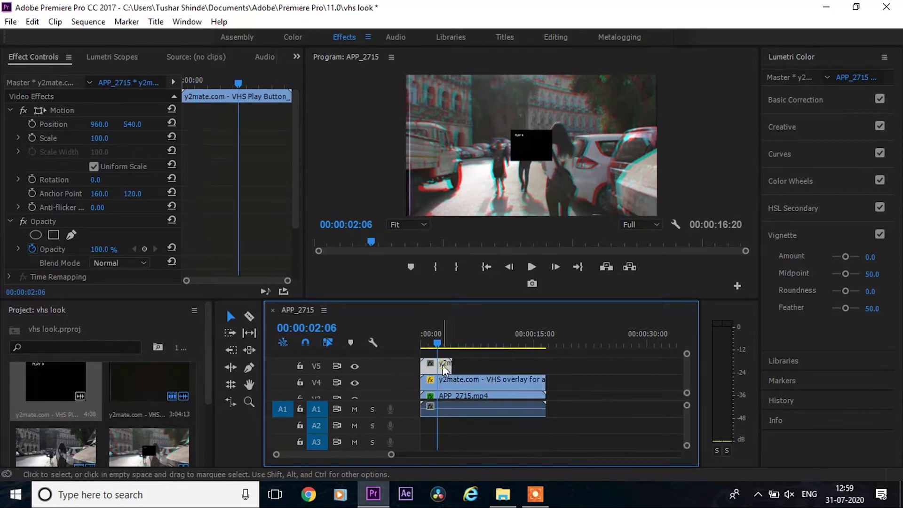
Scale the PLAY badge to 462 and set its blend mode to Screen
{"action": "left_click_drag", "start_coordinate": [97, 138], "coordinate": [189, 139]}
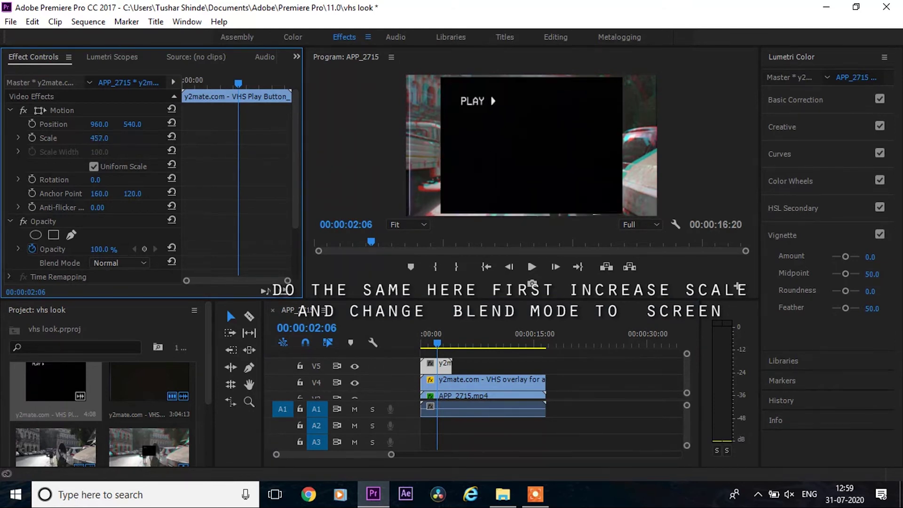
{"action": "left_click_drag", "start_coordinate": [100, 138], "coordinate": [102, 138]}
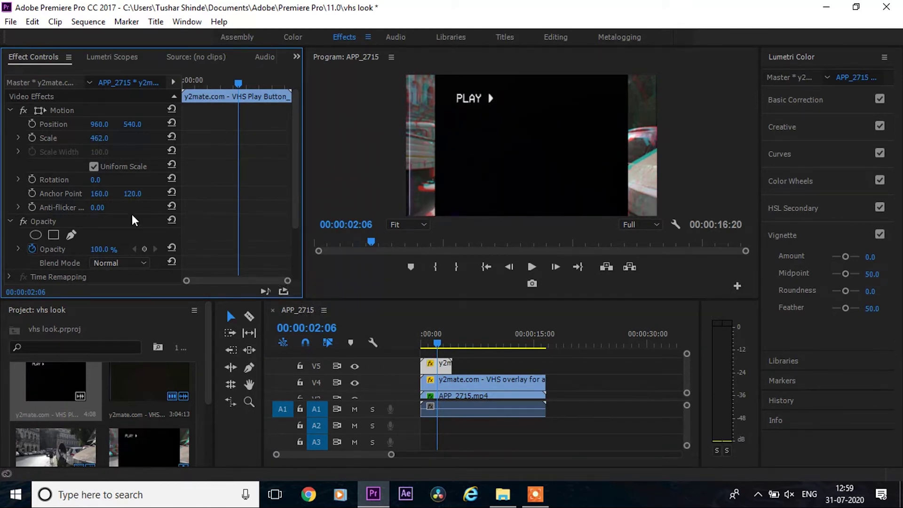
{"action": "left_click", "coordinate": [137, 260]}
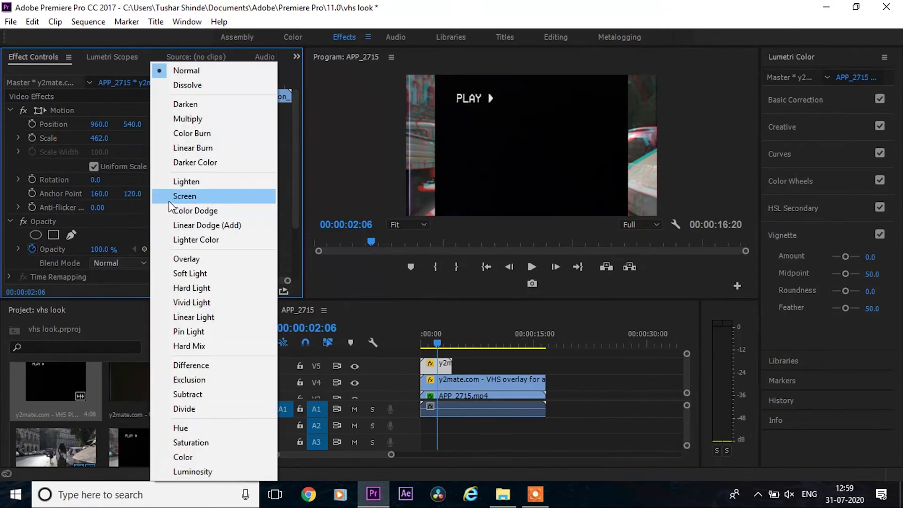
{"action": "left_click", "coordinate": [168, 201]}
{"action": "left_click", "coordinate": [445, 347]}
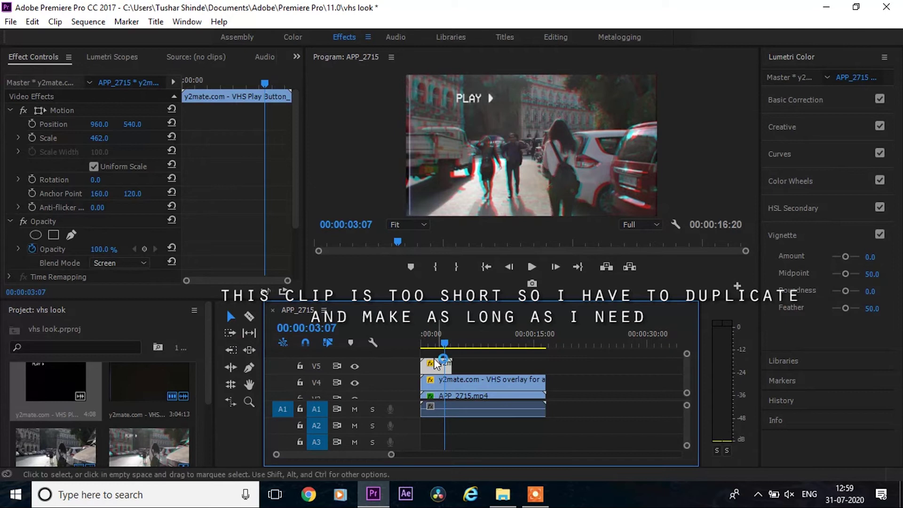
Duplicate the PLAY badge clip and reposition the copies along track V5 toward nine seconds
{"action": "left_click_drag", "start_coordinate": [441, 368], "coordinate": [460, 364]}
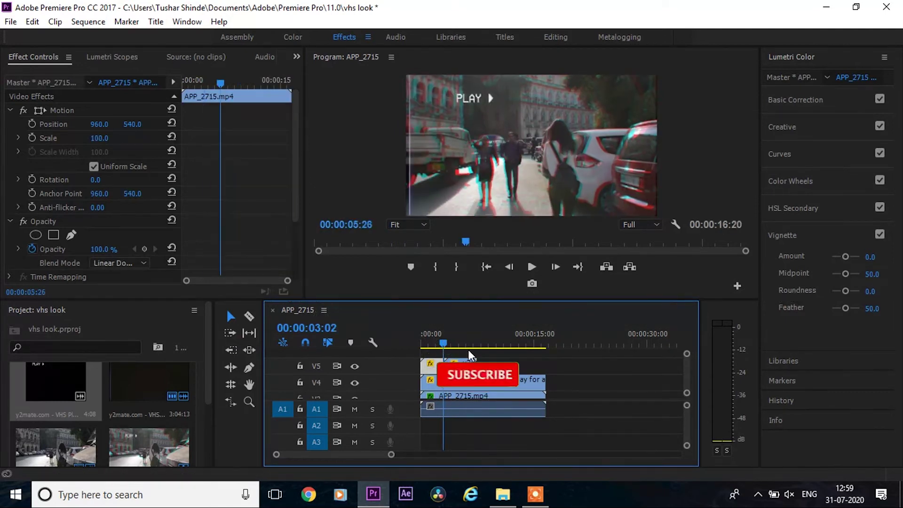
{"action": "left_click", "coordinate": [469, 347]}
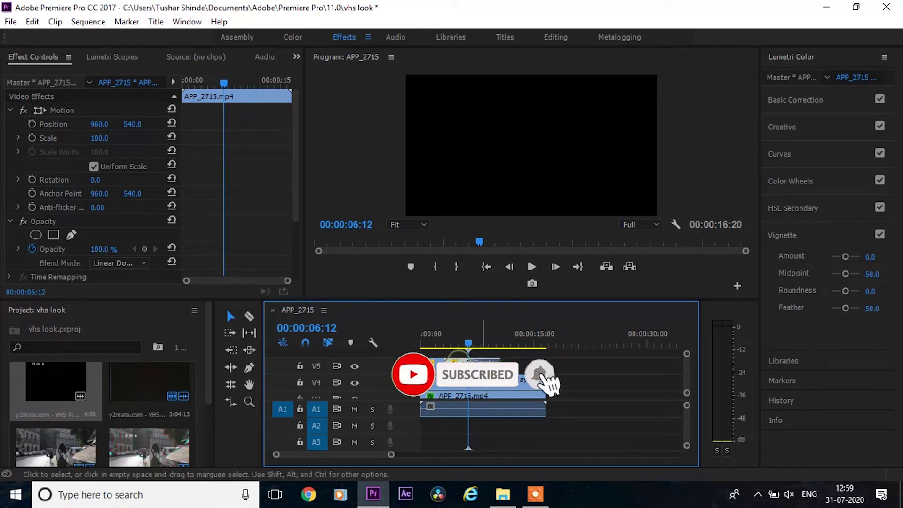
{"action": "left_click", "coordinate": [467, 365]}
{"action": "left_click", "coordinate": [492, 342]}
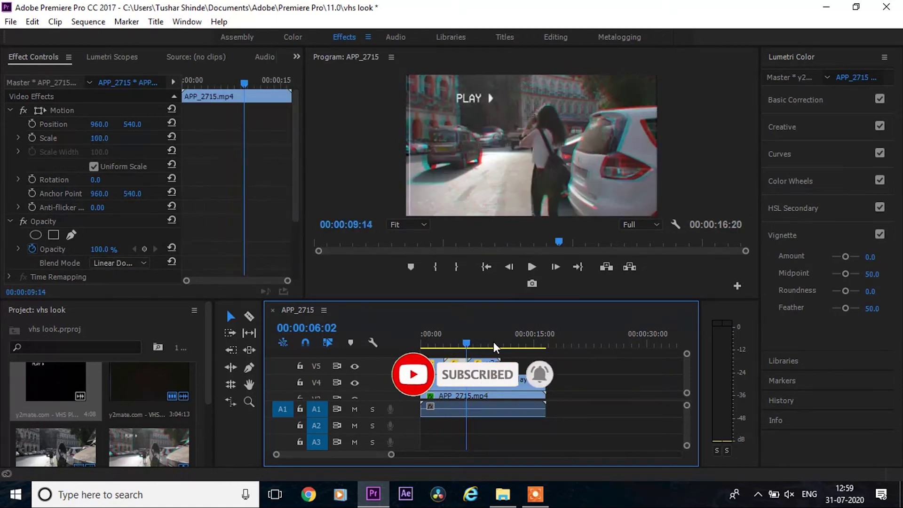
{"action": "left_click_drag", "start_coordinate": [501, 364], "coordinate": [497, 352]}
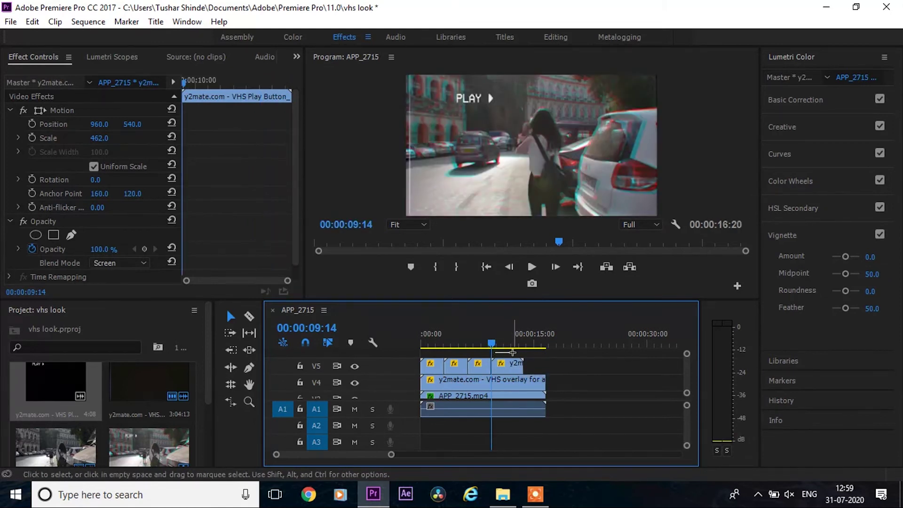
{"action": "left_click", "coordinate": [510, 351]}
{"action": "left_click", "coordinate": [507, 342]}
Lengthen the last PLAY badge clip, shift it about 3 seconds later, then razor-cut and delete the part past the street clip
{"action": "left_click_drag", "start_coordinate": [510, 341], "coordinate": [519, 342]}
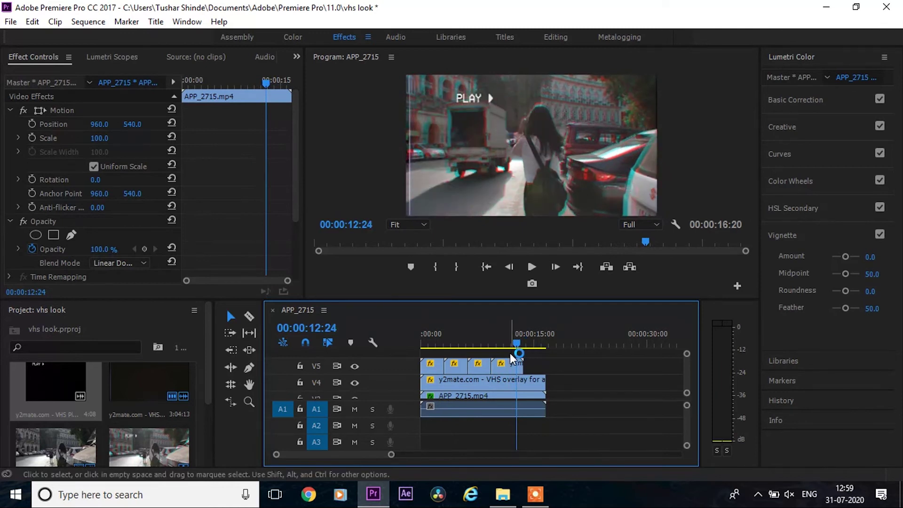
{"action": "left_click", "coordinate": [519, 363]}
{"action": "mouse_move", "coordinate": [520, 363]}
{"action": "left_mouse_down"}
{"action": "mouse_move", "coordinate": [545, 362]}
{"action": "mouse_move", "coordinate": [539, 346]}
{"action": "left_mouse_up"}
{"action": "double_click", "coordinate": [524, 369]}
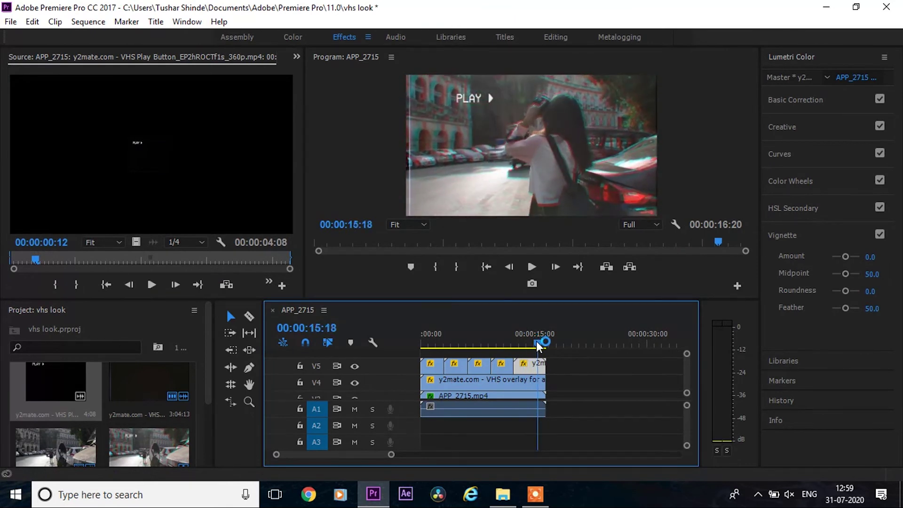
{"action": "left_click_drag", "start_coordinate": [536, 366], "coordinate": [553, 367]}
{"action": "key", "text": "c"}
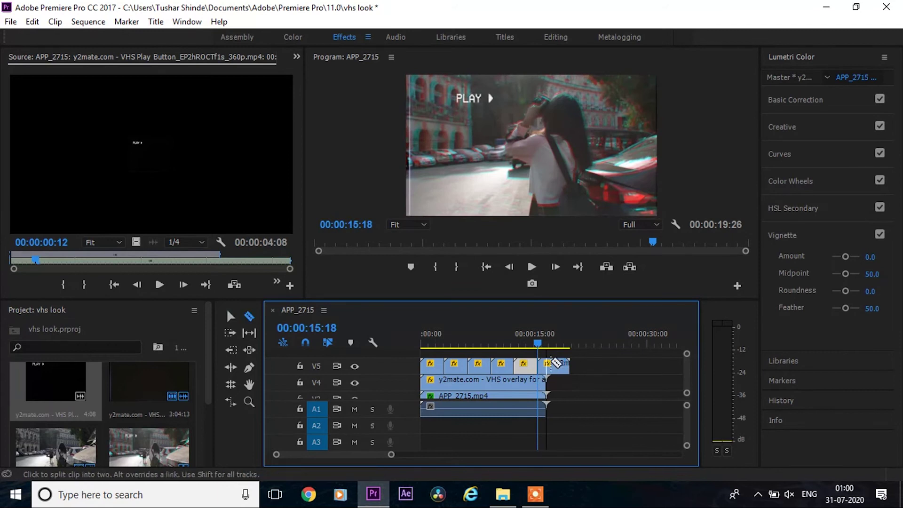
{"action": "key", "text": "v"}
{"action": "key", "text": "Delete"}
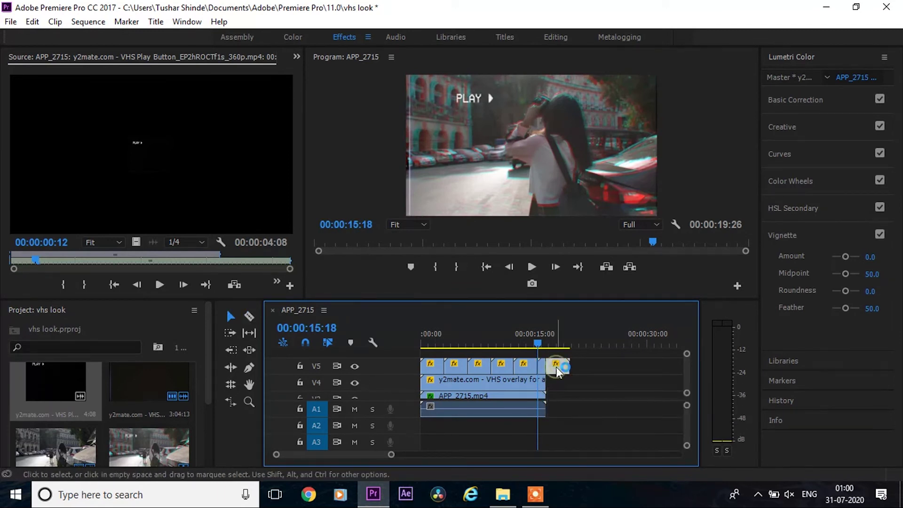
{"action": "mouse_move", "coordinate": [486, 348]}
{"action": "left_mouse_down"}
{"action": "mouse_move", "coordinate": [421, 351]}
{"action": "mouse_move", "coordinate": [486, 348]}
{"action": "mouse_move", "coordinate": [455, 336]}
{"action": "left_mouse_up"}
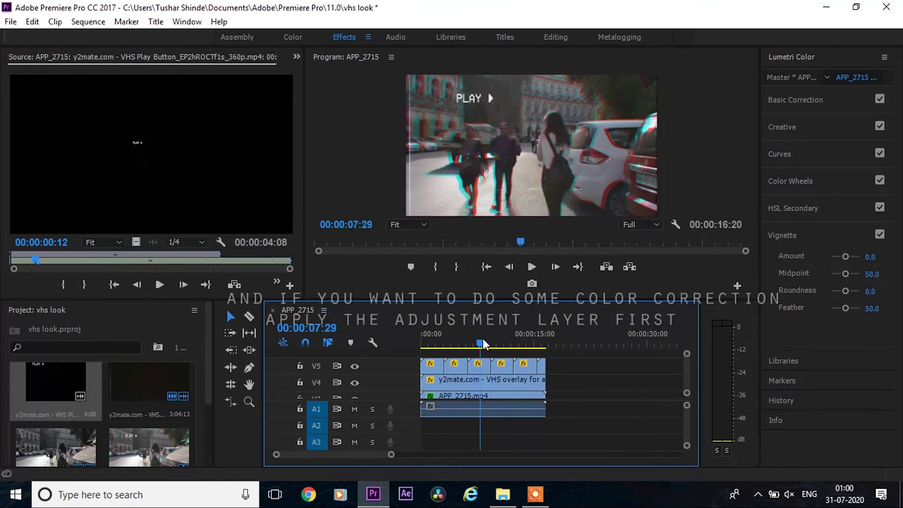
Create a 1920x1080 Adjustment Layer in the Project panel and drop it onto a new V6 track above the overlays
{"action": "left_click_drag", "start_coordinate": [461, 336], "coordinate": [480, 344]}
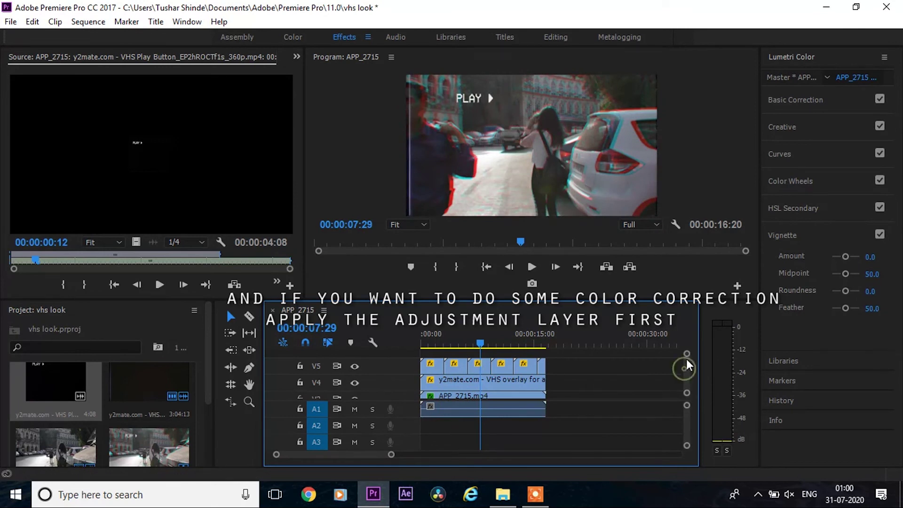
{"action": "left_click_drag", "start_coordinate": [687, 354], "coordinate": [685, 358]}
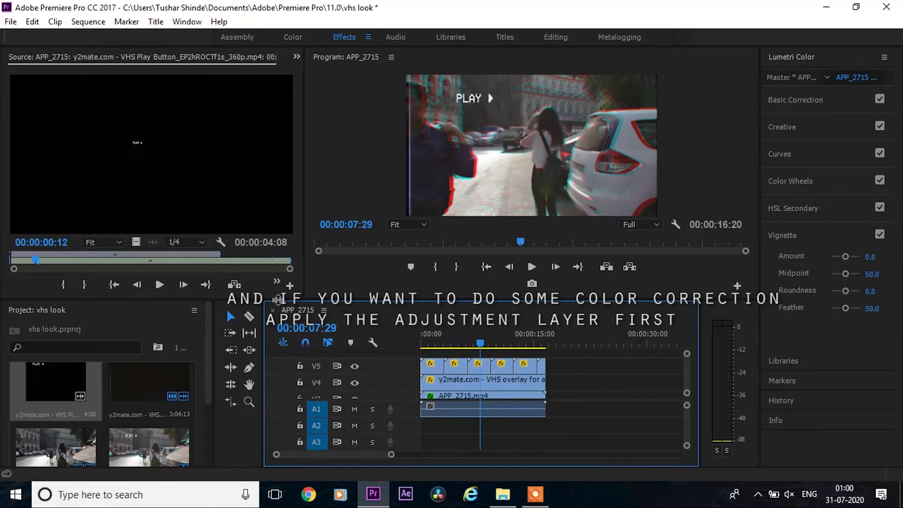
{"action": "left_click_drag", "start_coordinate": [206, 349], "coordinate": [214, 445]}
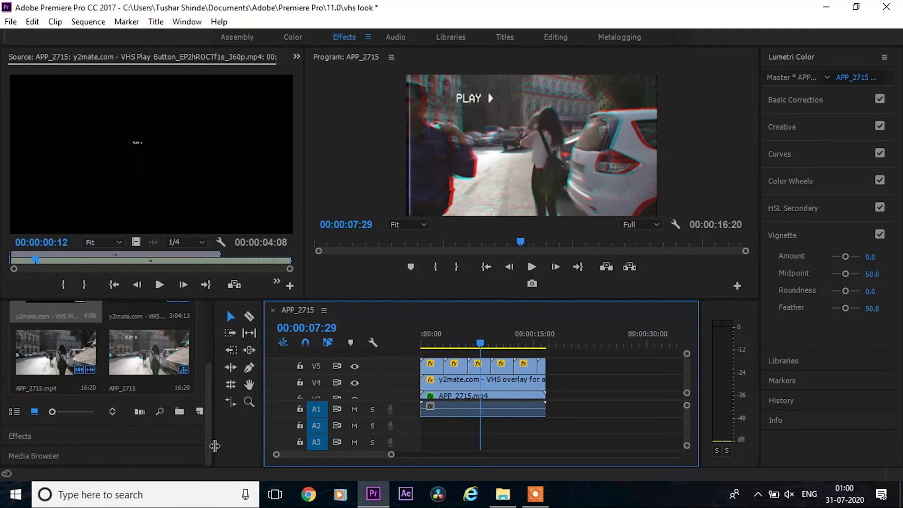
{"action": "left_click", "coordinate": [199, 413]}
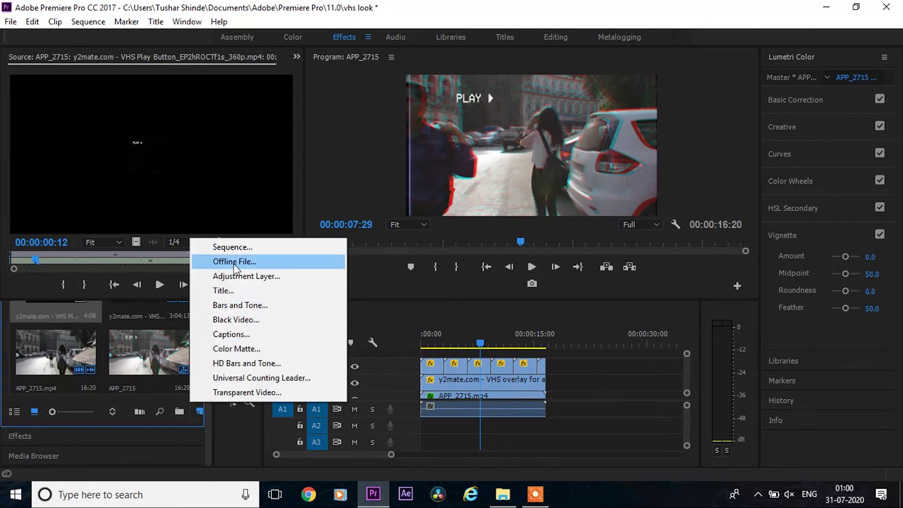
{"action": "left_click", "coordinate": [266, 281]}
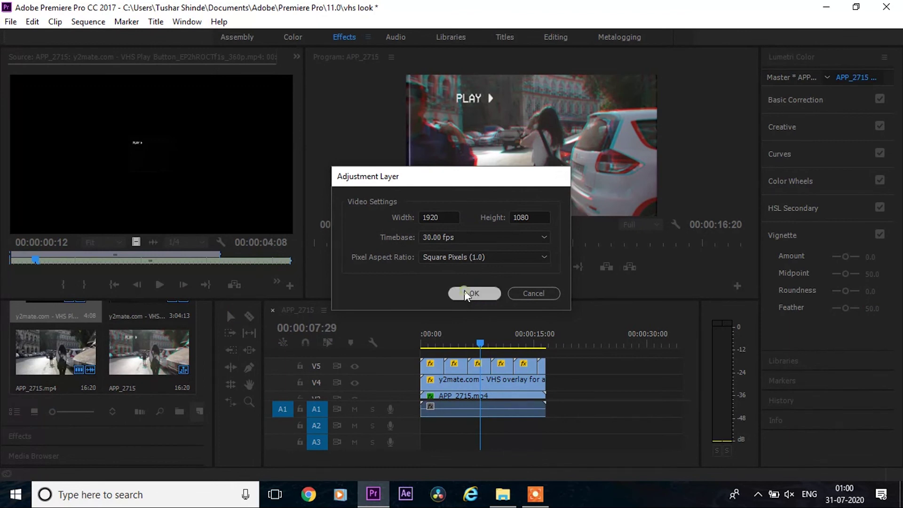
{"action": "left_click", "coordinate": [464, 290]}
{"action": "left_click_drag", "start_coordinate": [85, 428], "coordinate": [361, 334]}
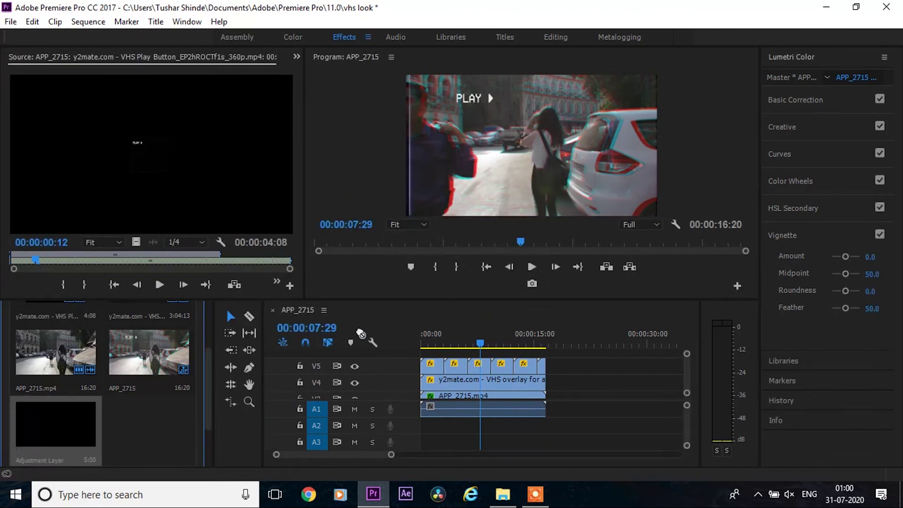
{"action": "left_click_drag", "start_coordinate": [419, 352], "coordinate": [513, 349]}
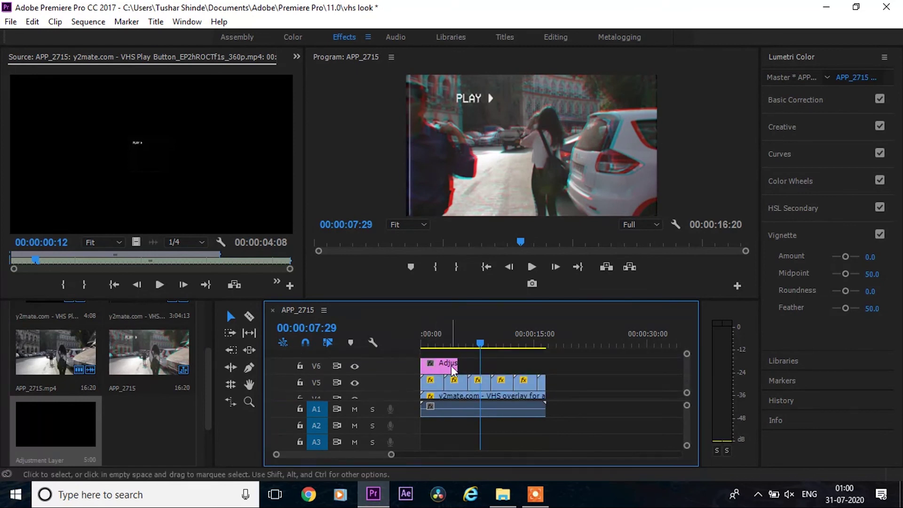
Trim the adjustment layer to the street clip's end and set Lumetri Highlights to 38.1 and Saturation to 123.8
{"action": "left_click_drag", "start_coordinate": [453, 364], "coordinate": [539, 364]}
{"action": "double_click", "coordinate": [537, 367]}
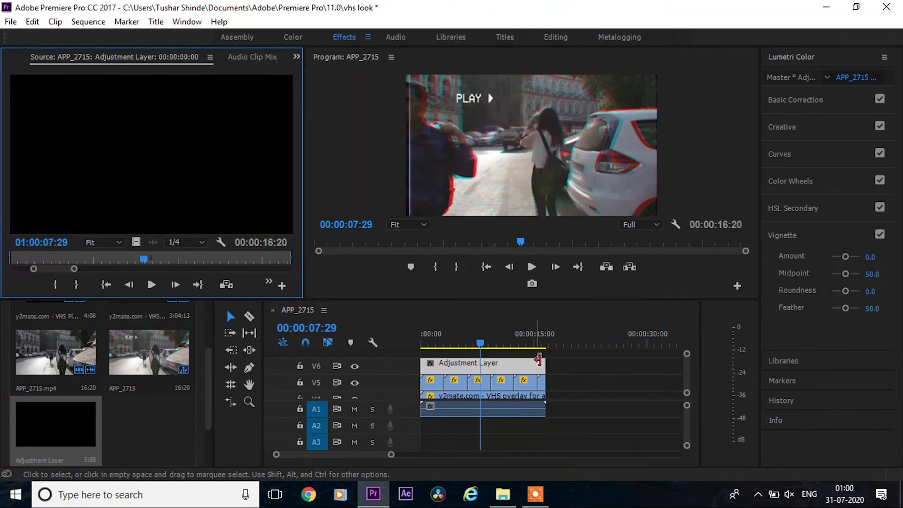
{"action": "left_click", "coordinate": [806, 97]}
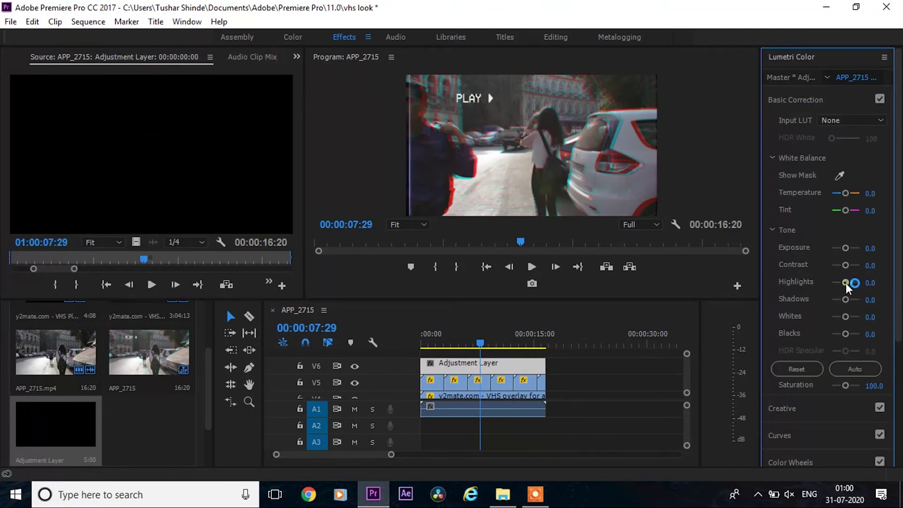
{"action": "left_click_drag", "start_coordinate": [846, 283], "coordinate": [853, 283]}
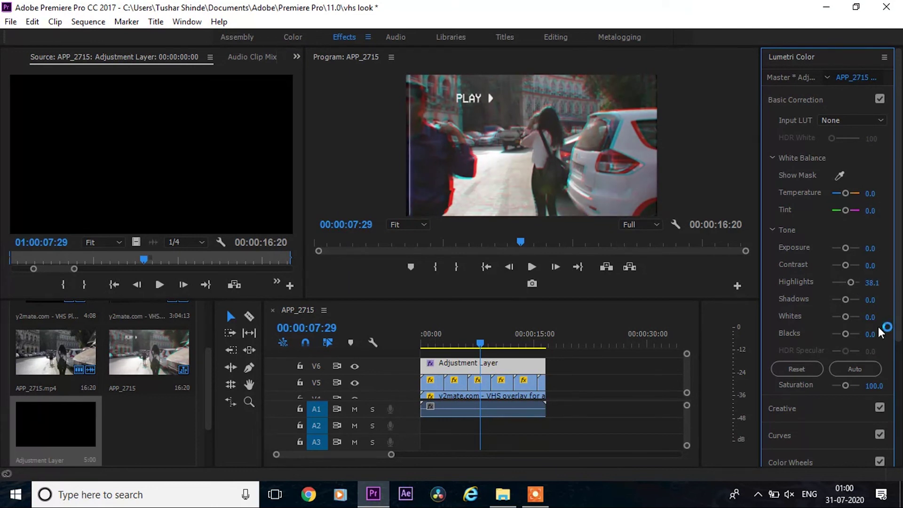
{"action": "left_click_drag", "start_coordinate": [846, 383], "coordinate": [853, 383]}
{"action": "scroll", "coordinate": [839, 401], "scroll_direction": "down", "scroll_amount": 3}
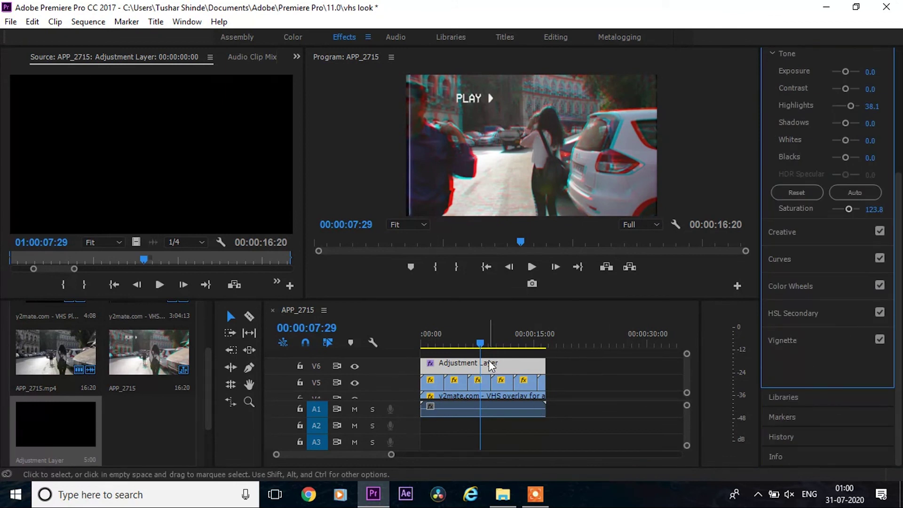
{"action": "mouse_move", "coordinate": [481, 346]}
{"action": "left_mouse_down"}
{"action": "mouse_move", "coordinate": [512, 350]}
{"action": "mouse_move", "coordinate": [443, 346]}
{"action": "left_mouse_up"}
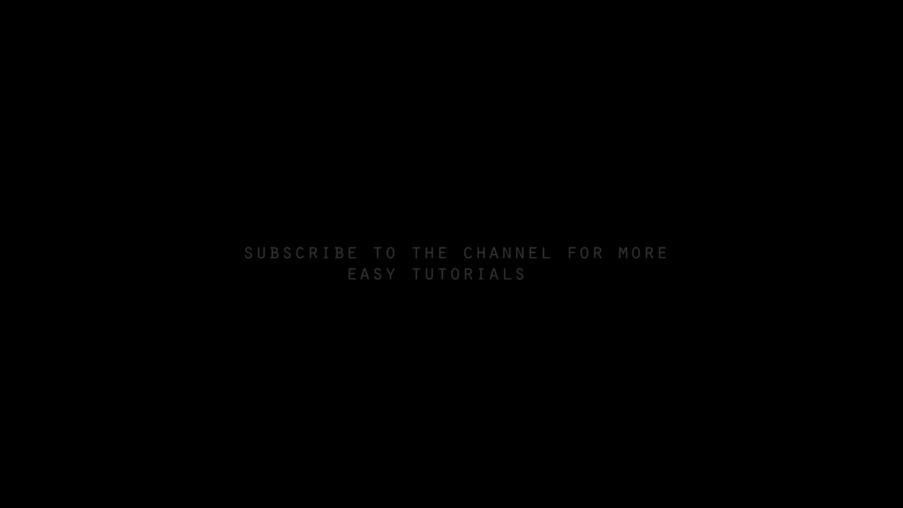